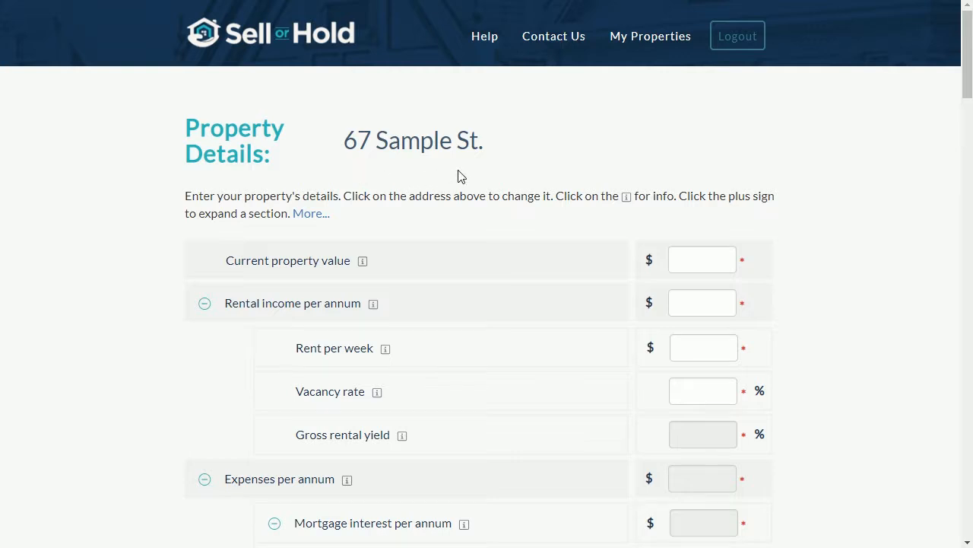
Spell out the street abbreviation at the end of the property's address as Street.
left_click(409, 139)
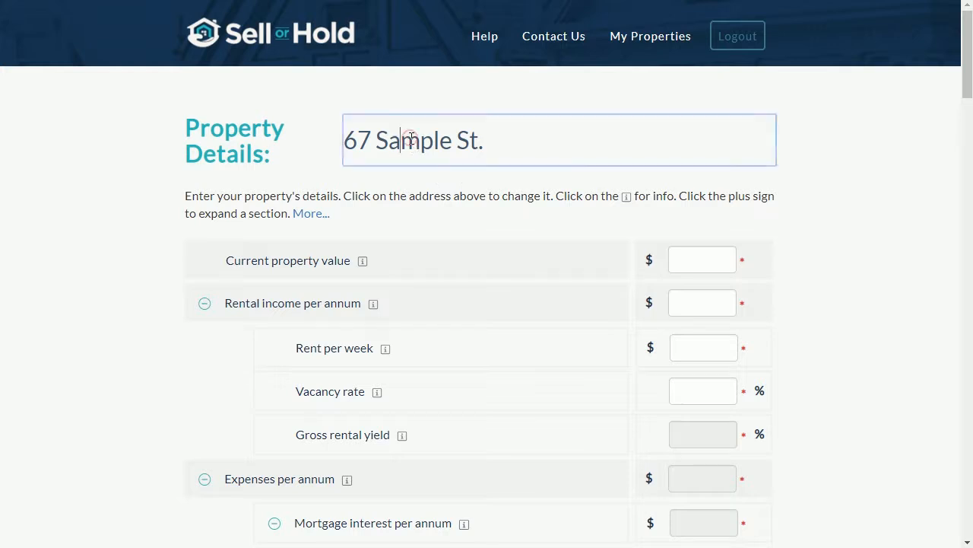
left_click(491, 143)
key("BackSpace")
type("reet")
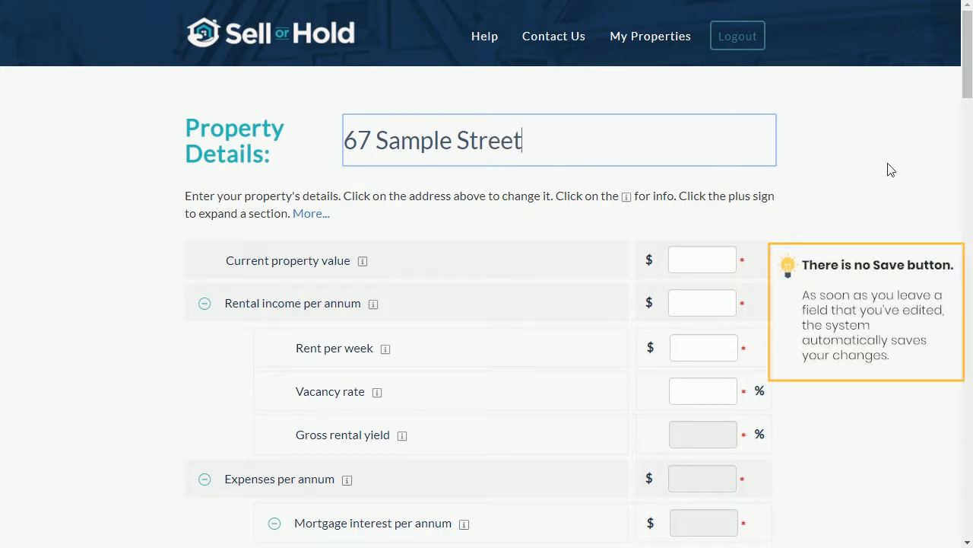
key("Tab")
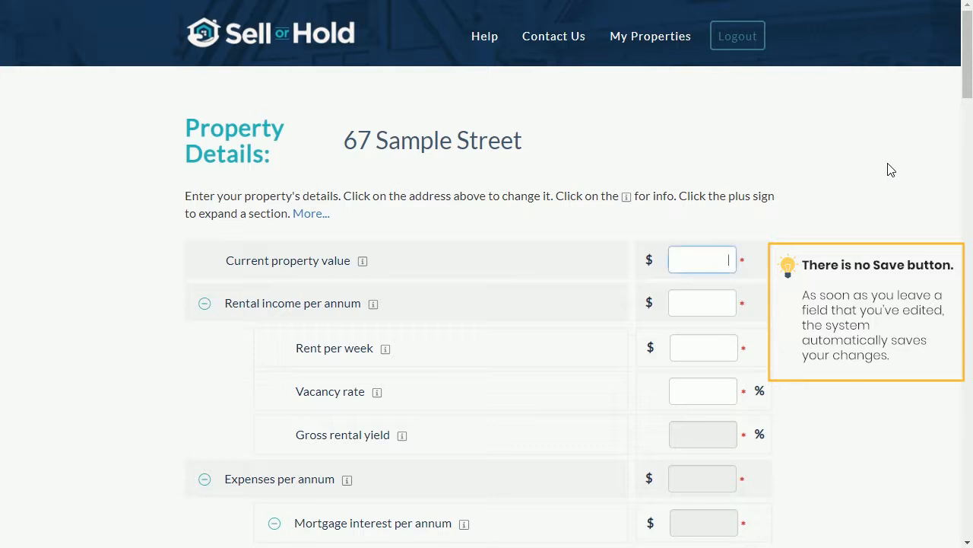
Set the current property value to $500,000.
key("Tab")
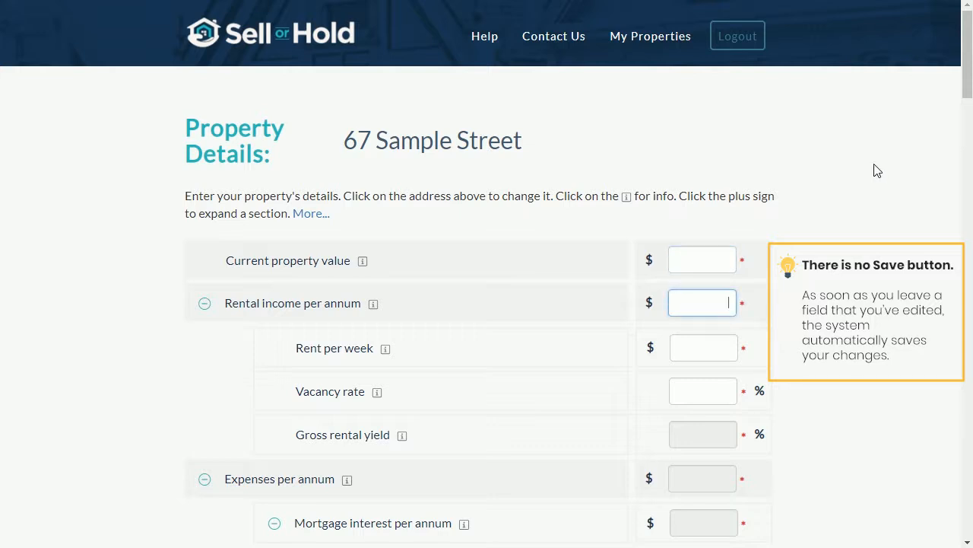
key("shift+Tab")
type("500")
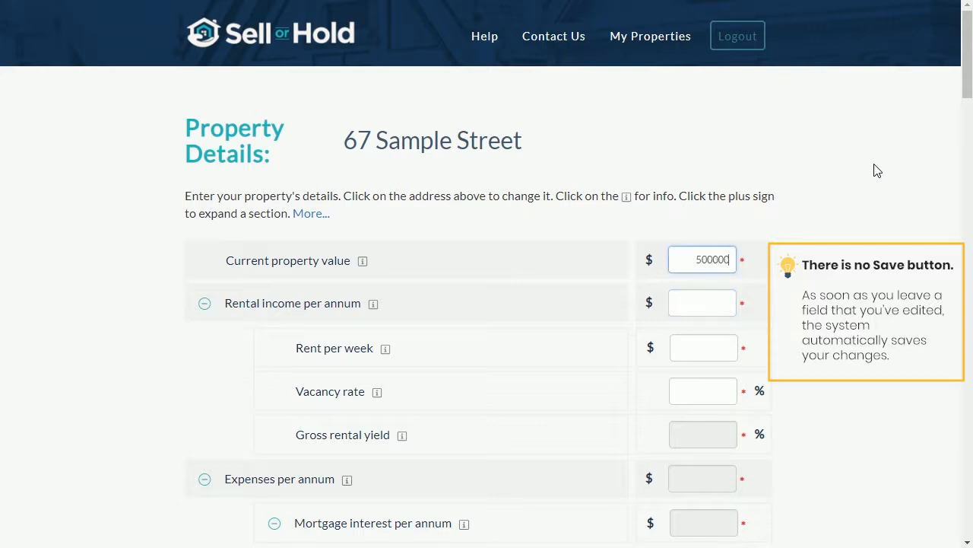
key("Tab")
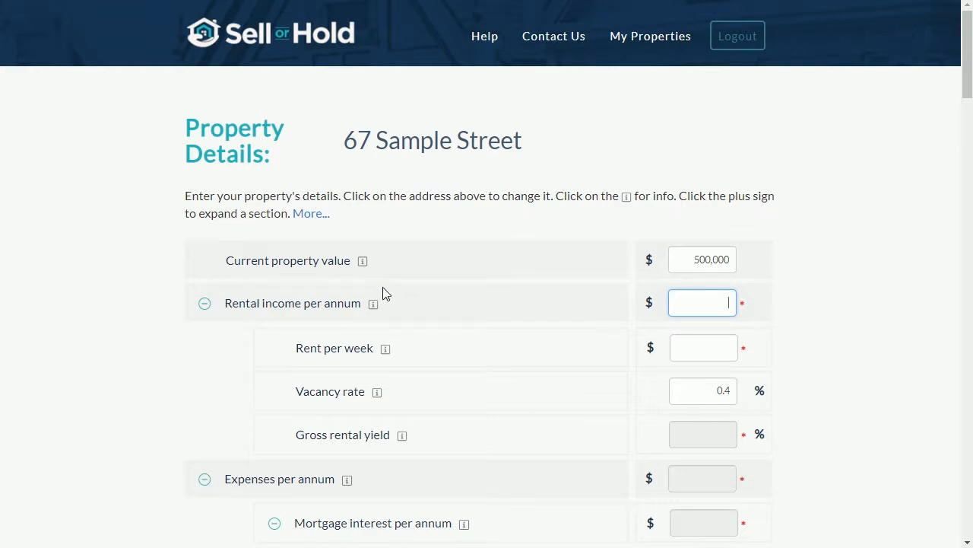
Read the detailed help article on rent per week, then return to the property details form.
mouse_move(387, 356)
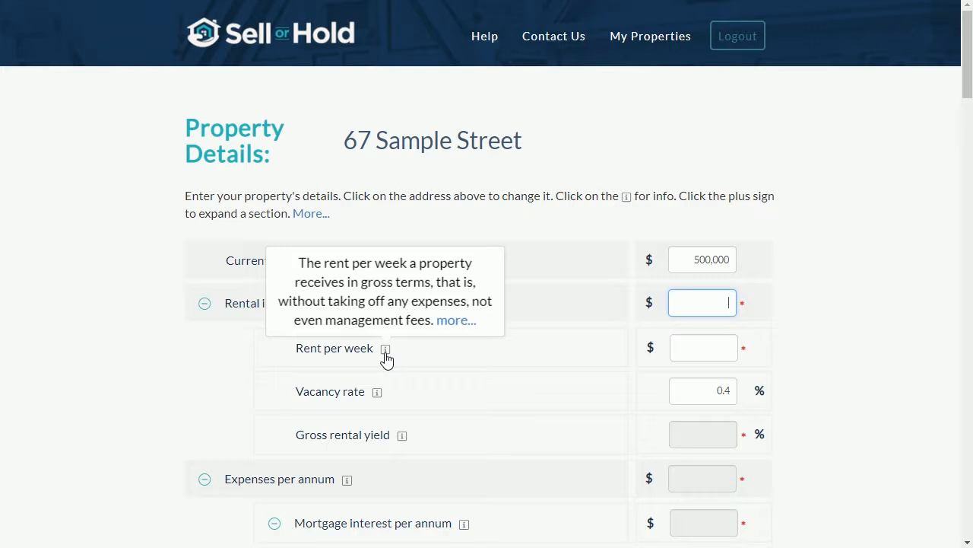
left_click(456, 322)
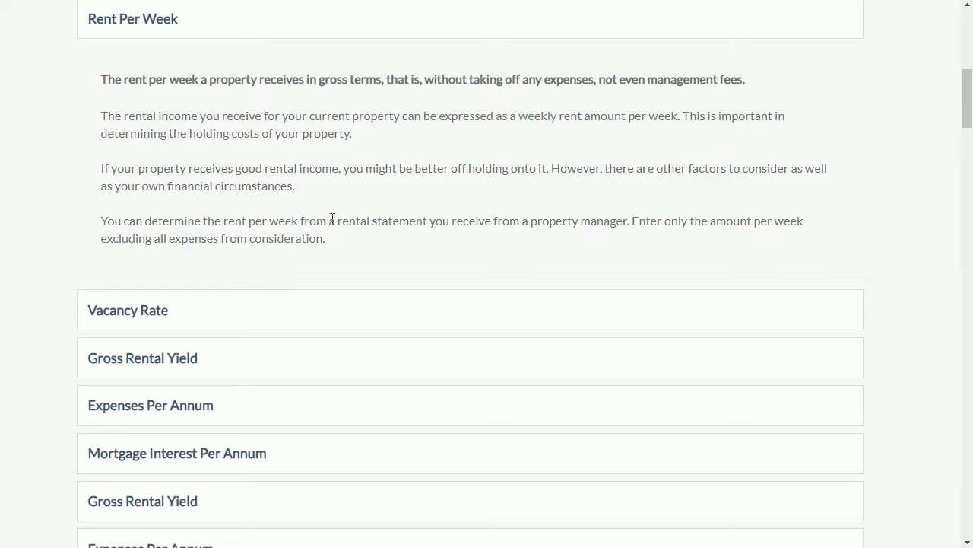
left_click_drag(336, 220, 432, 228)
left_click(417, 161)
key("ctrl+w")
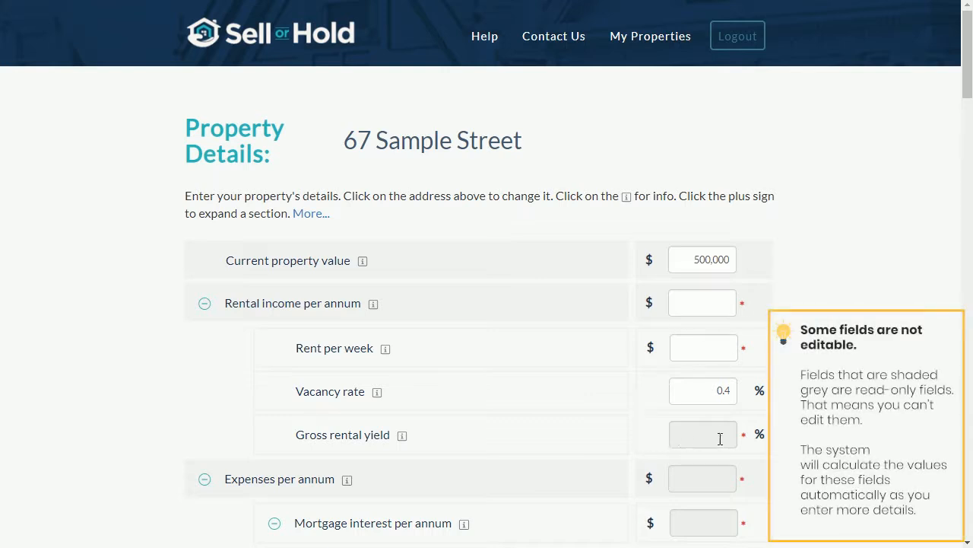
Set the rent per week to $475 and check the gross rental yield.
left_click(701, 347)
type("475")
key("Tab")
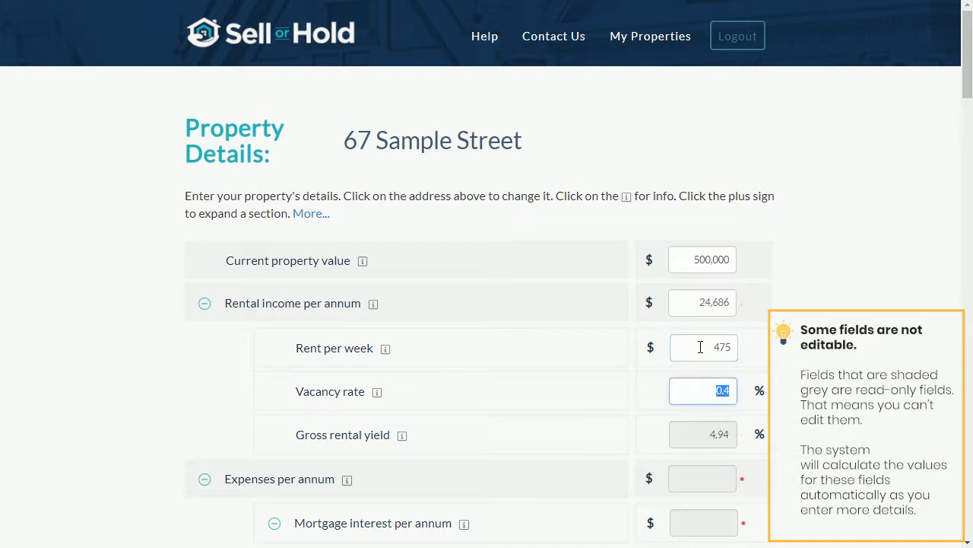
left_click(695, 438)
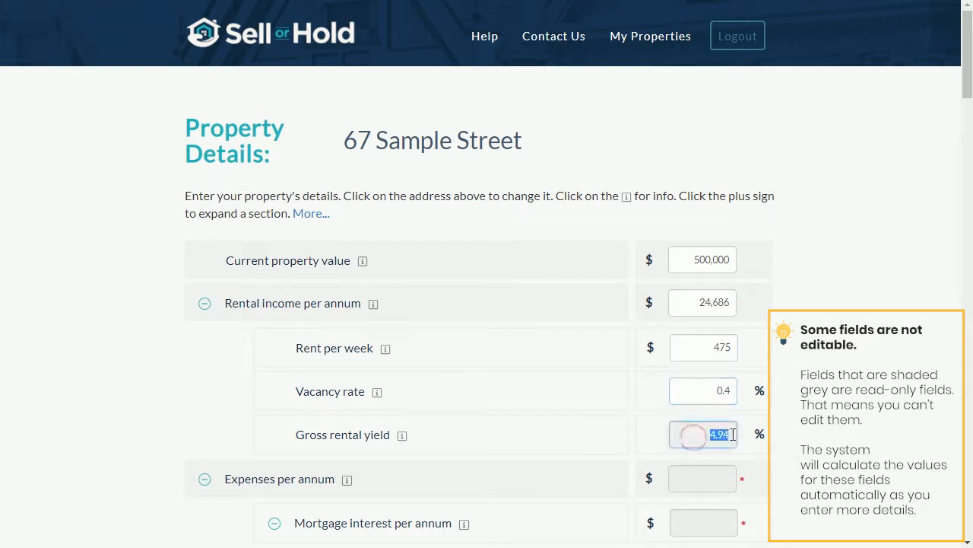
Change the rent per week to $375.
left_click(713, 347)
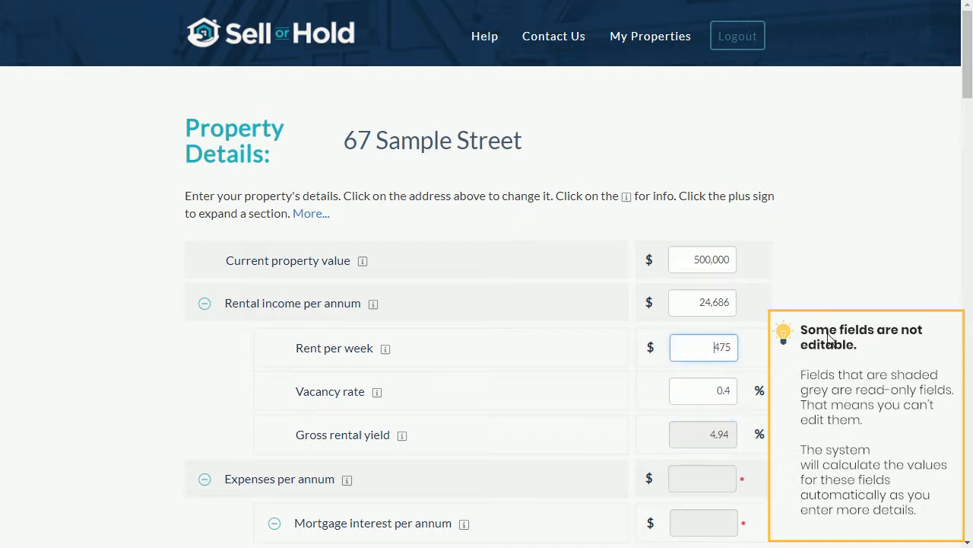
type("3")
key("Tab")
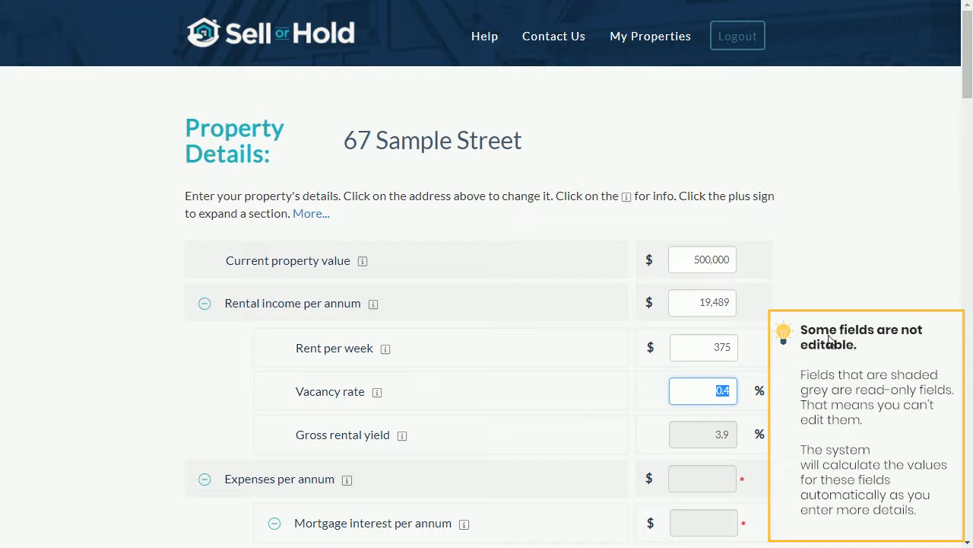
Set the rent per week to $37 and read the warning attached to that value.
key("shift+Tab")
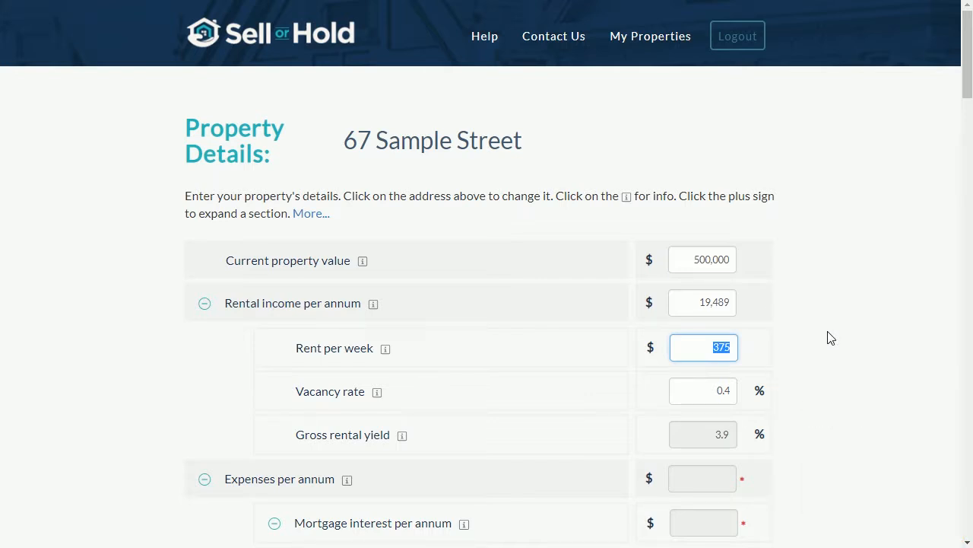
type("37")
key("Tab")
mouse_move(765, 368)
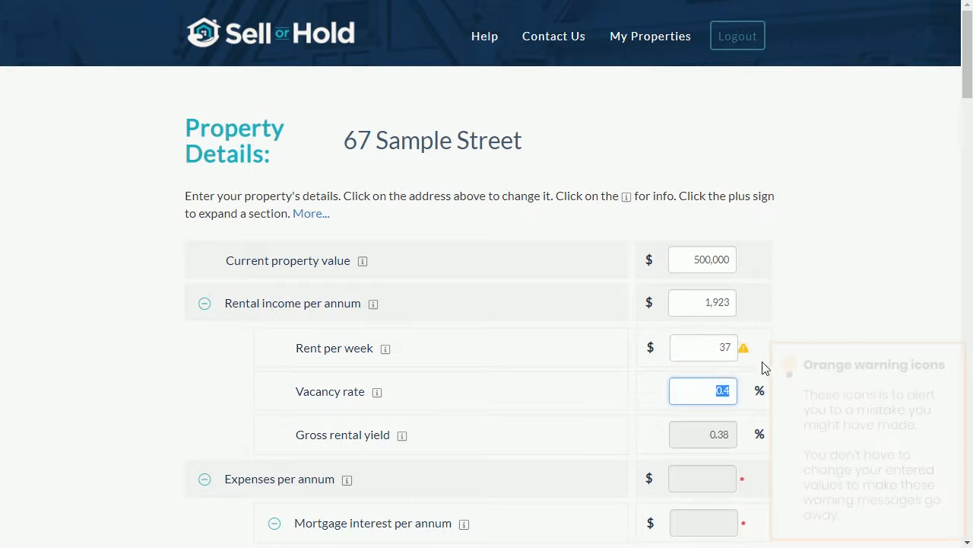
mouse_move(743, 351)
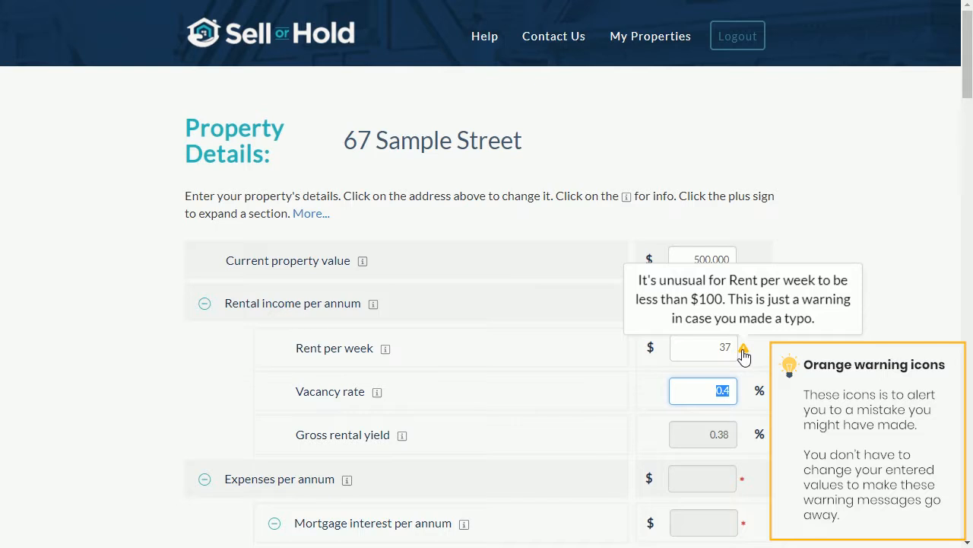
Correct the rent per week to $375.
left_click(728, 350)
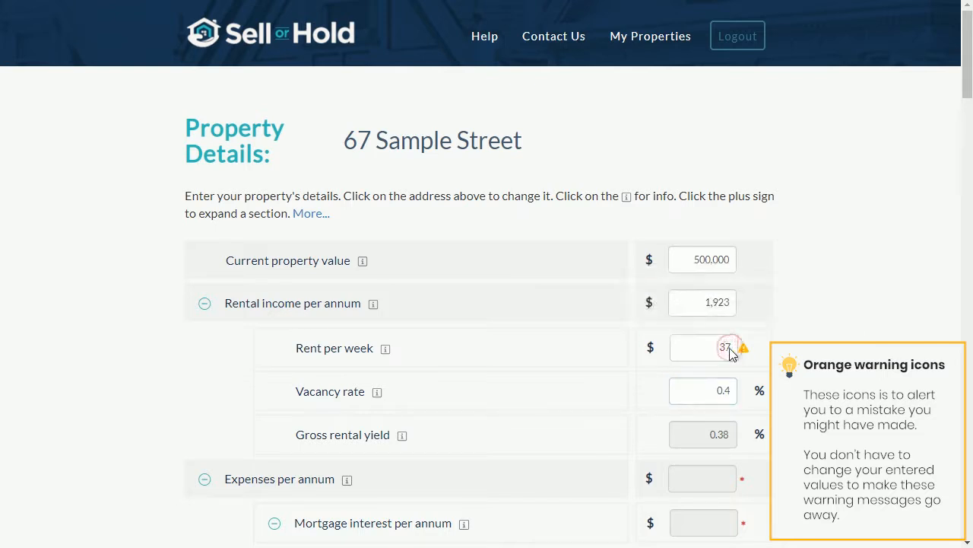
type("5")
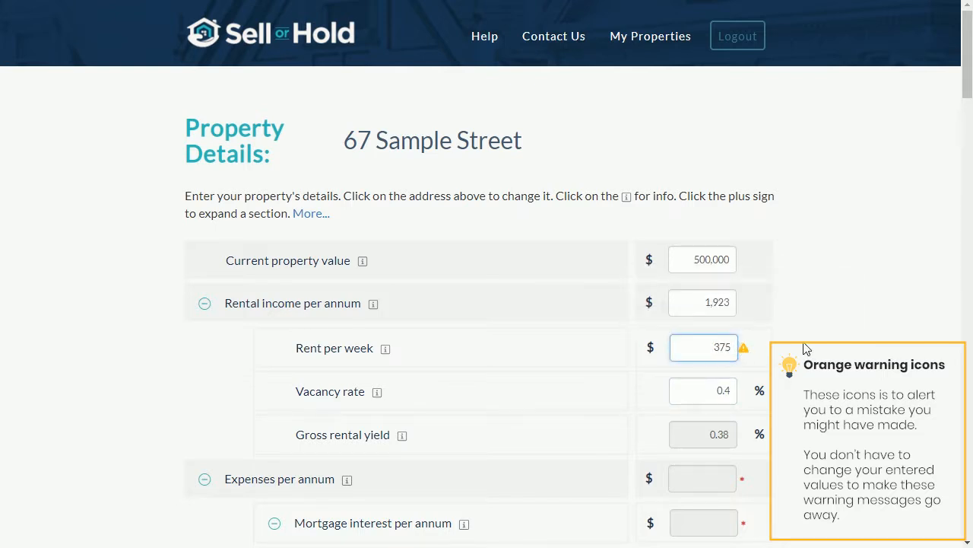
key("Tab")
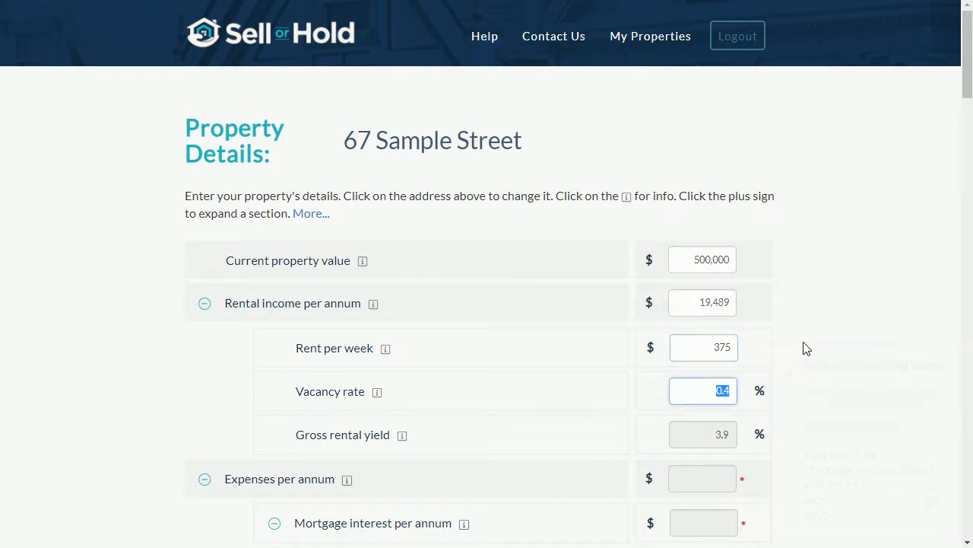
Clear the rental income per annum and read the error attached to the rent per week.
left_click(690, 304)
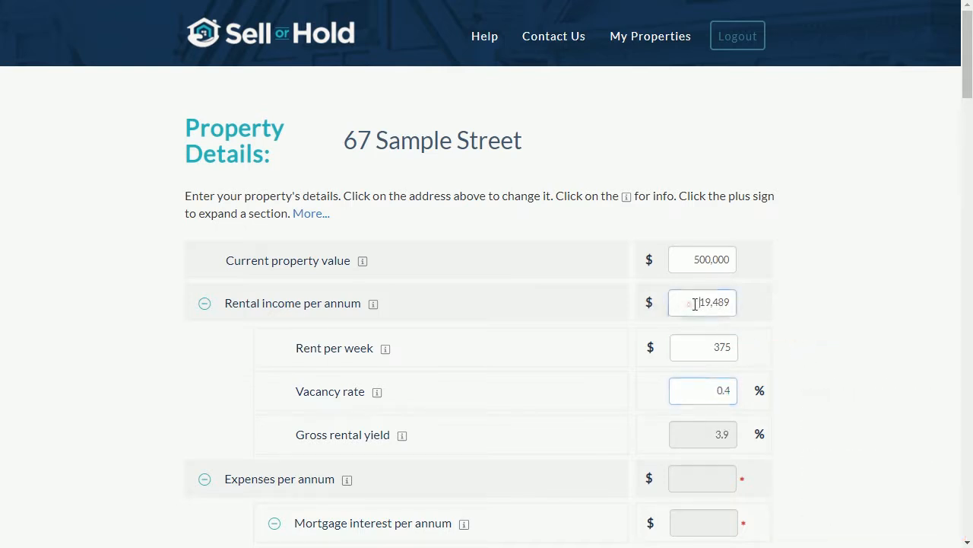
key("BackSpace")
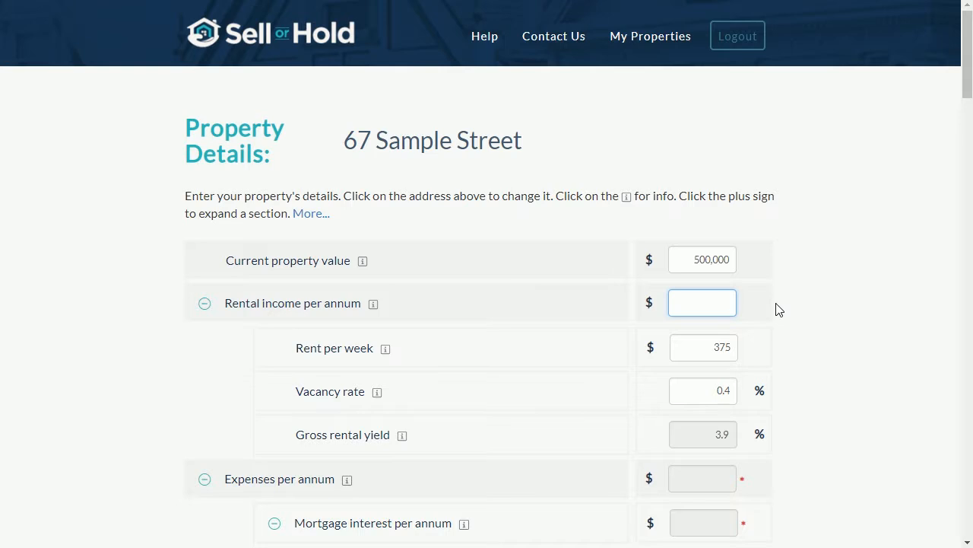
key("Tab")
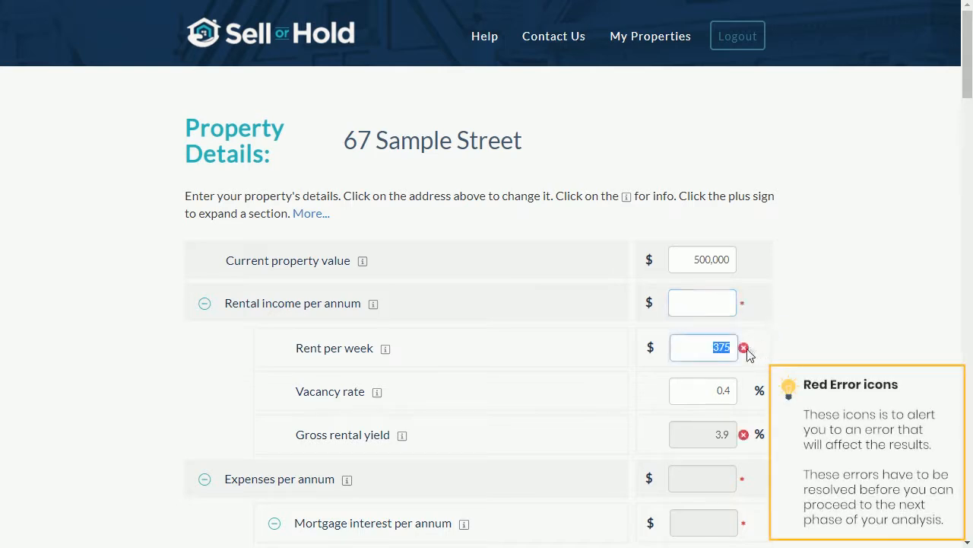
mouse_move(749, 354)
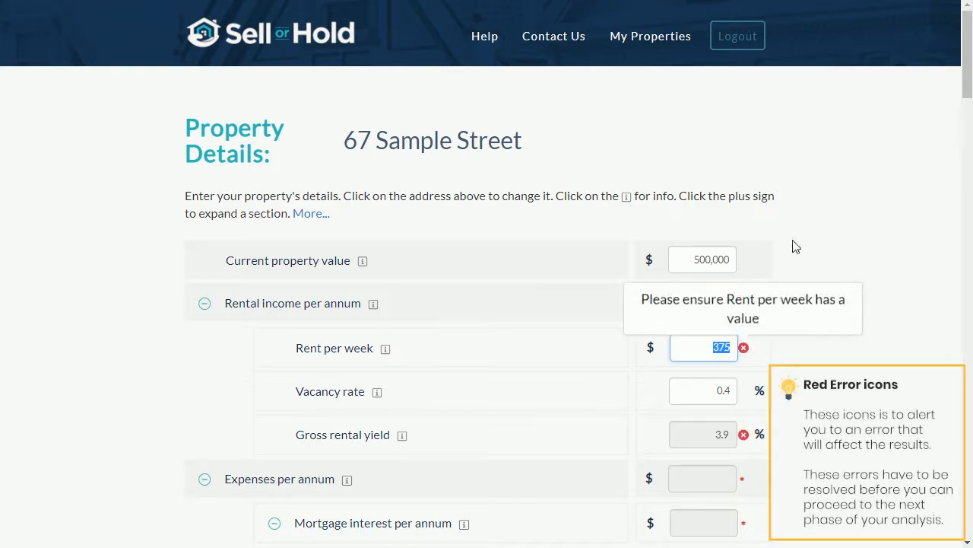
left_click(795, 246)
Enter $475 as the rent per week and check the calculated gross rental yield.
left_click(707, 303)
key("Tab")
type("475")
key("Tab")
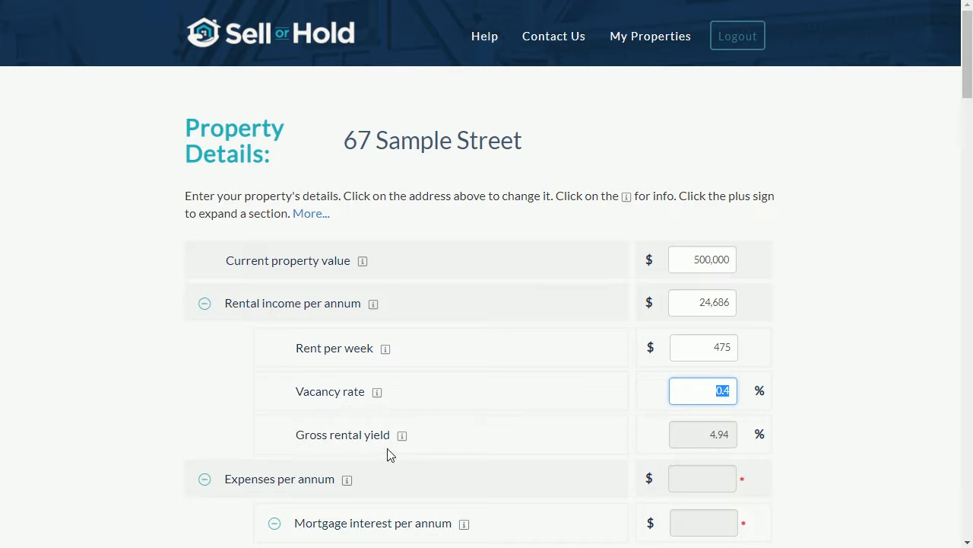
left_click(692, 434)
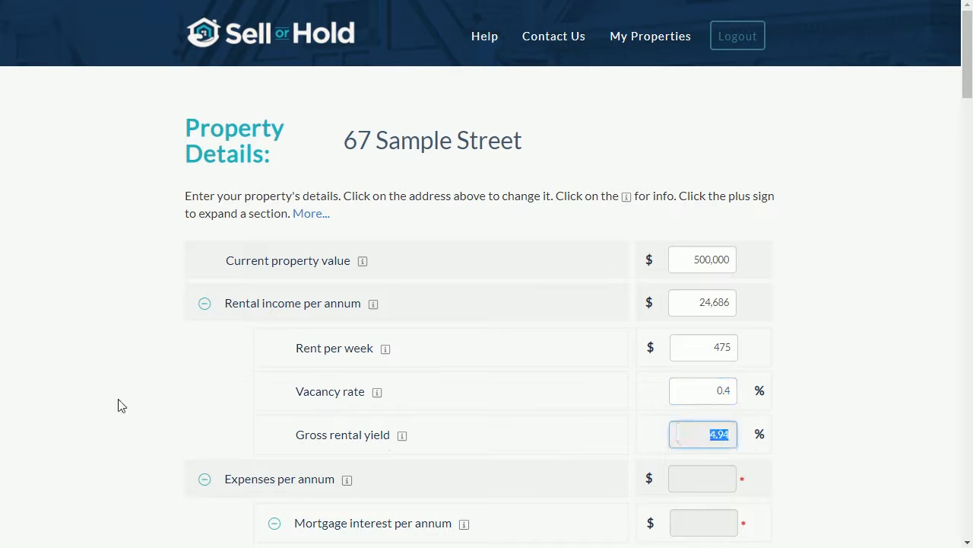
left_click(155, 358)
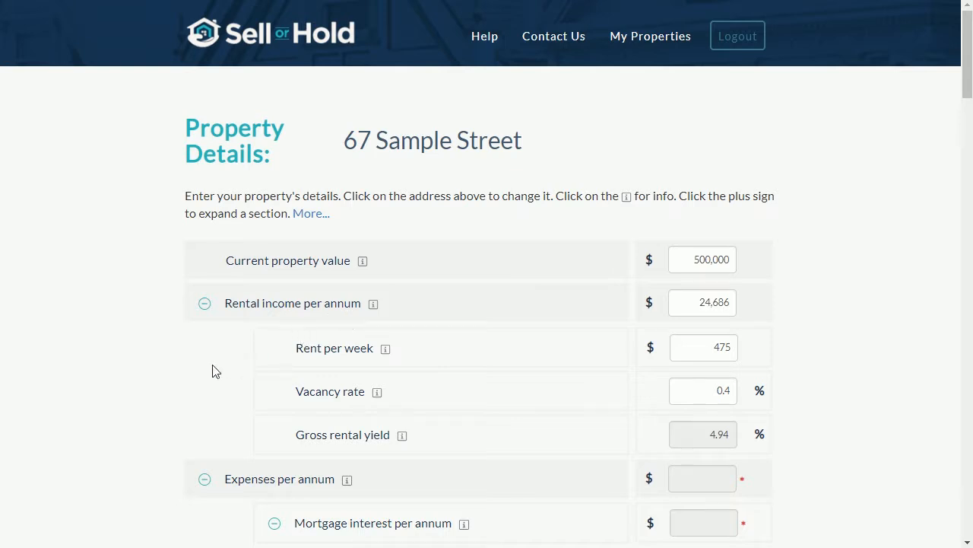
Collapse the rental income, expenses and exit costs sections, and expand them again.
left_click(205, 304)
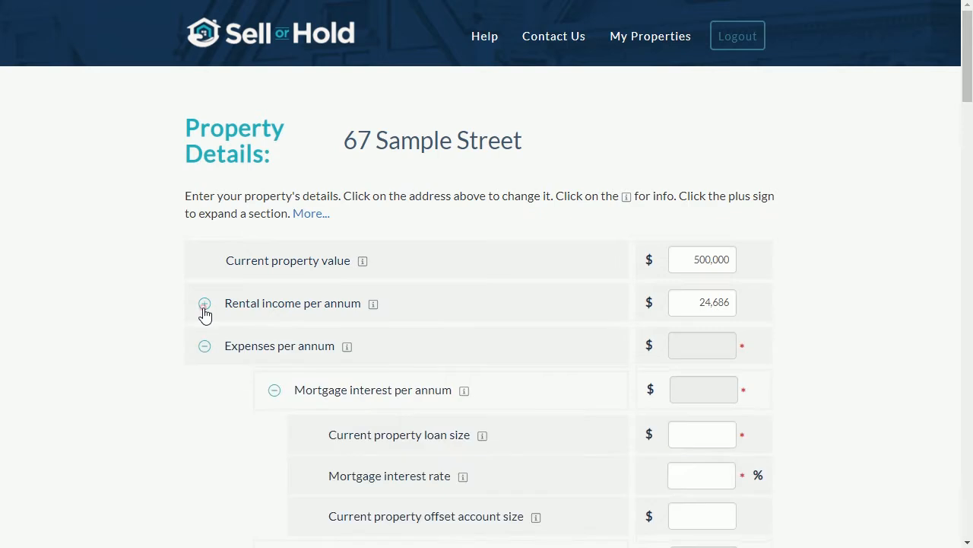
left_click(204, 348)
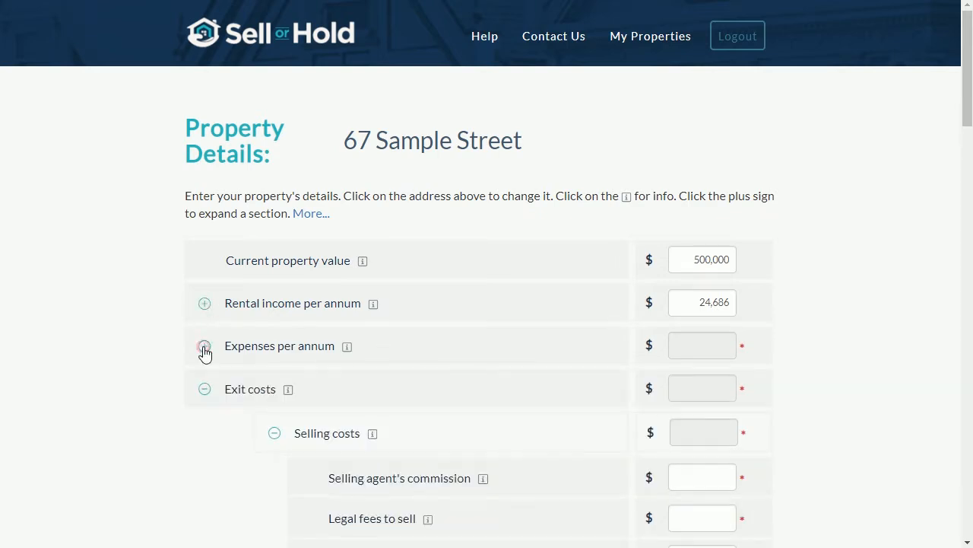
left_click(205, 396)
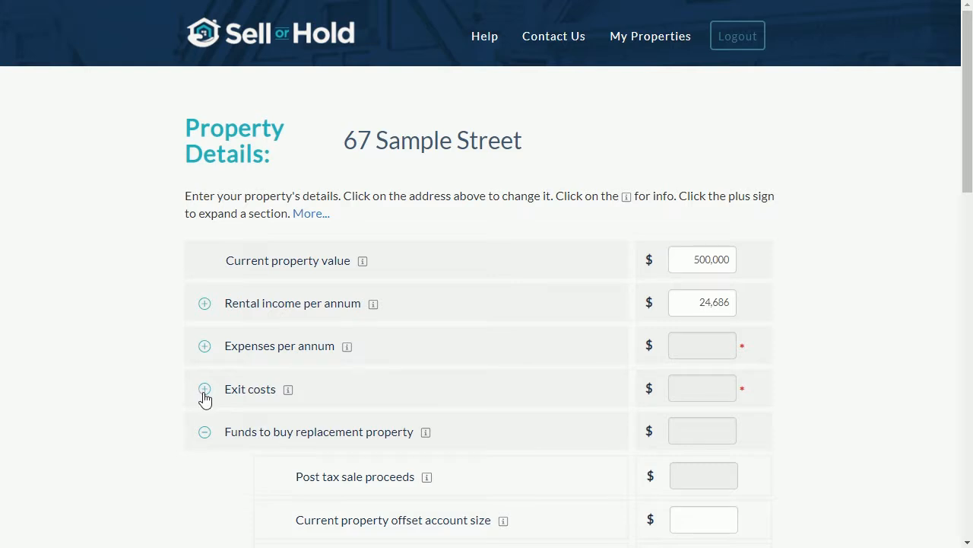
left_click(205, 394)
left_click(205, 352)
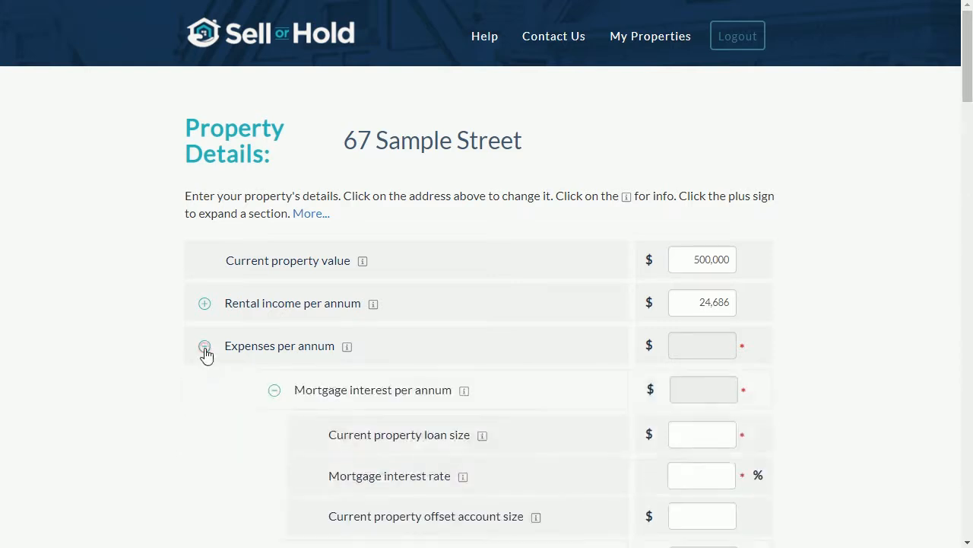
left_click(204, 304)
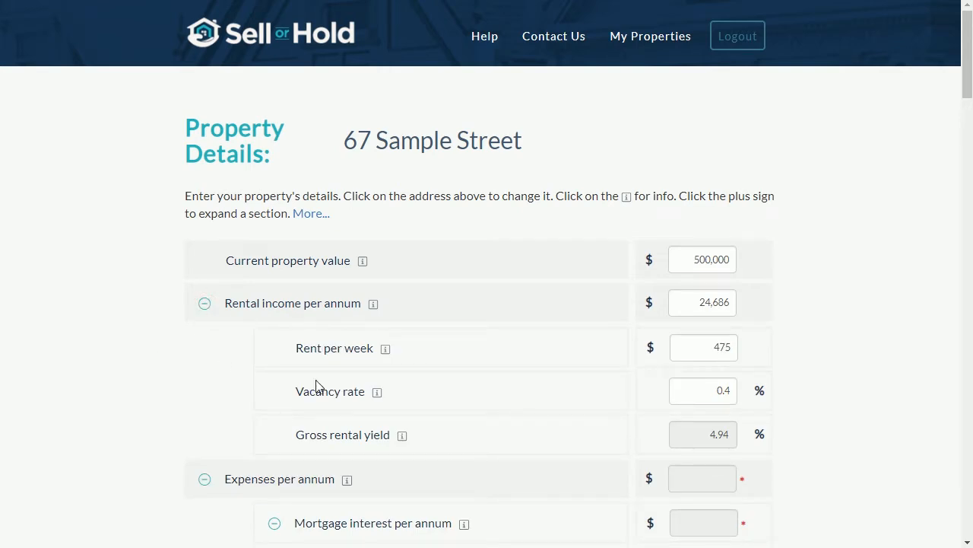
Examine the remaining property details from the vacancy rate to the end of the form, and open the Alternatives Report.
left_click_drag(302, 392, 356, 392)
left_click(510, 392)
left_click_drag(966, 83, 967, 136)
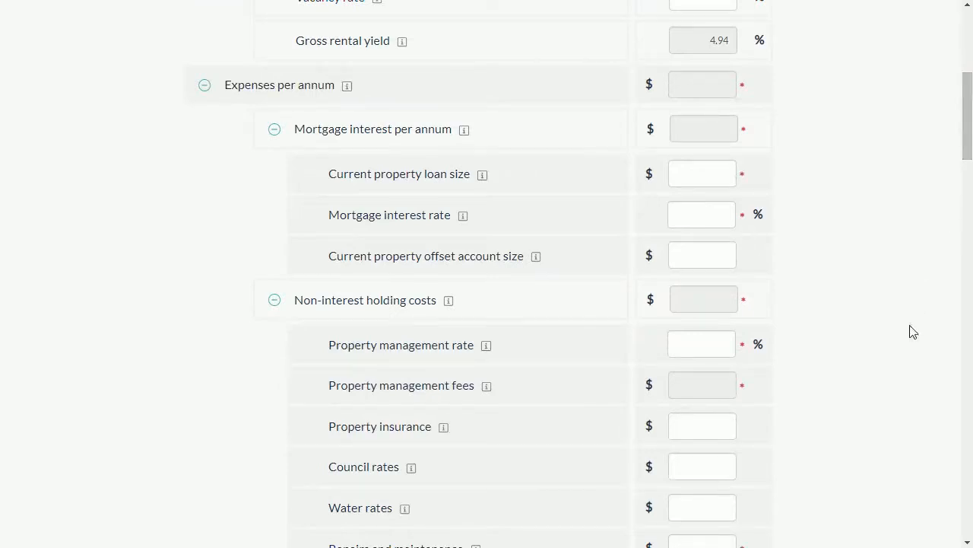
left_click_drag(963, 155, 968, 230)
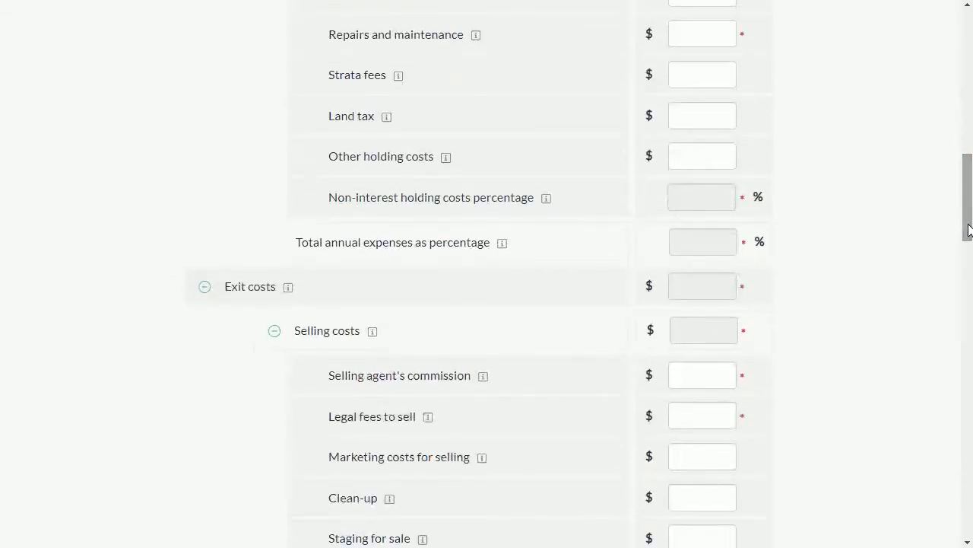
left_click_drag(969, 190, 968, 263)
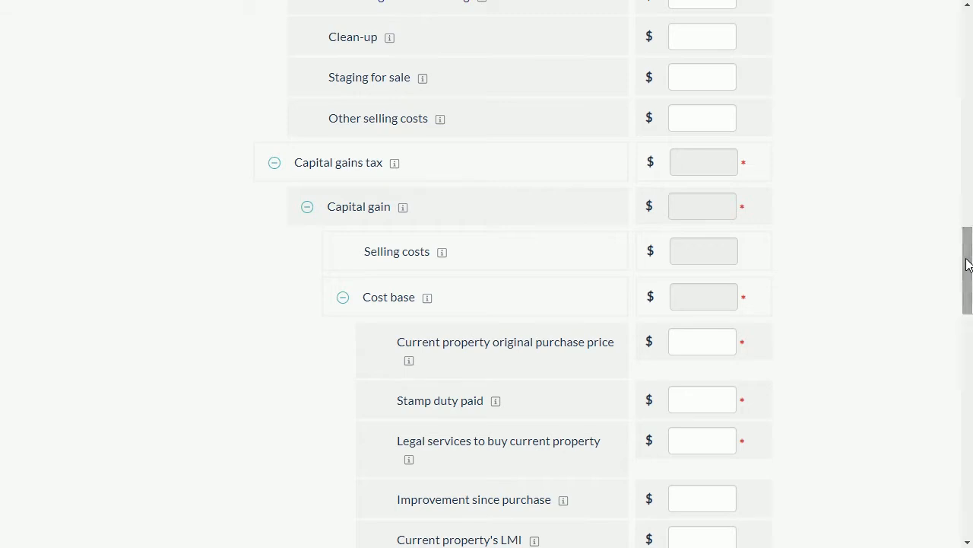
left_click_drag(968, 264, 968, 352)
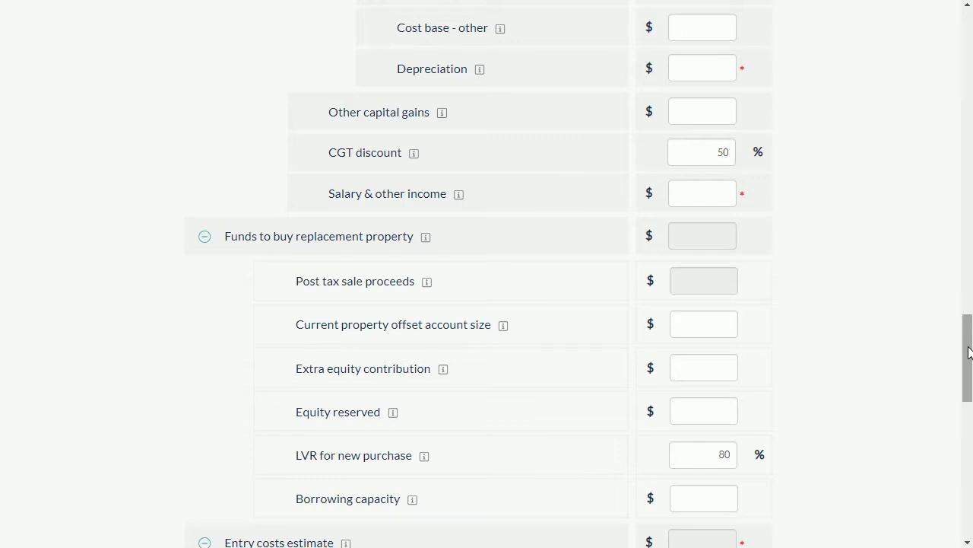
left_click_drag(969, 352, 971, 469)
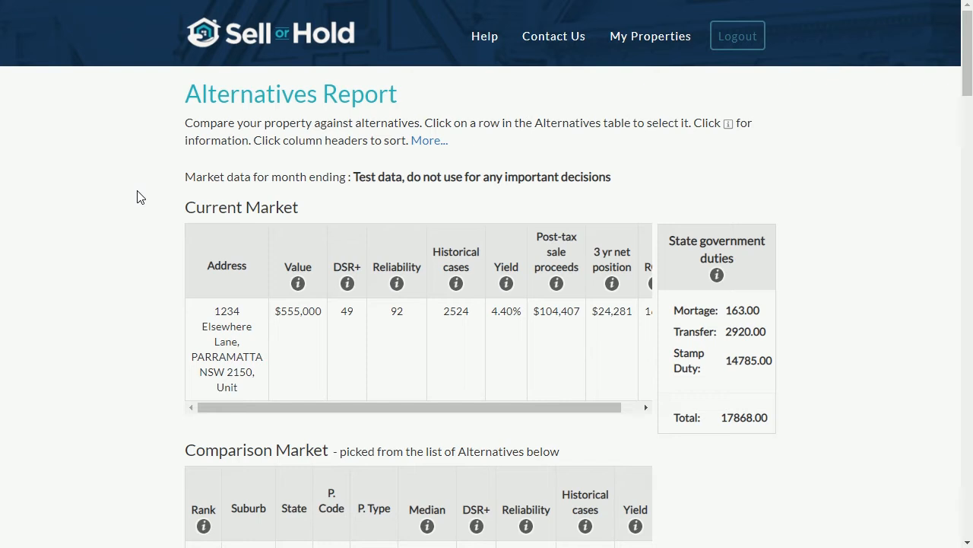
Return from the Alternatives Report to the beginning of the property details form.
key("alt+Left")
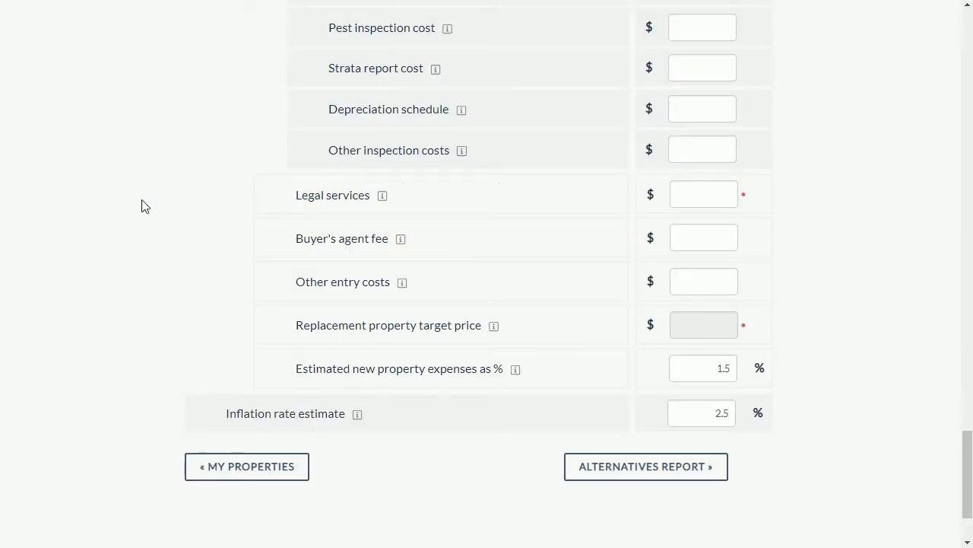
scroll(142, 200, "up", 5)
scroll(142, 206, "up", 20)
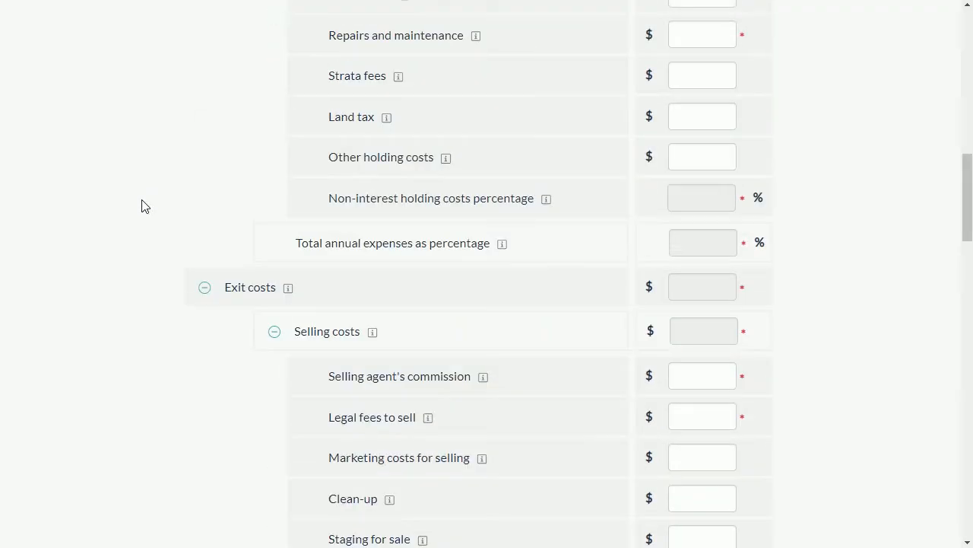
scroll(142, 205, "up", 5)
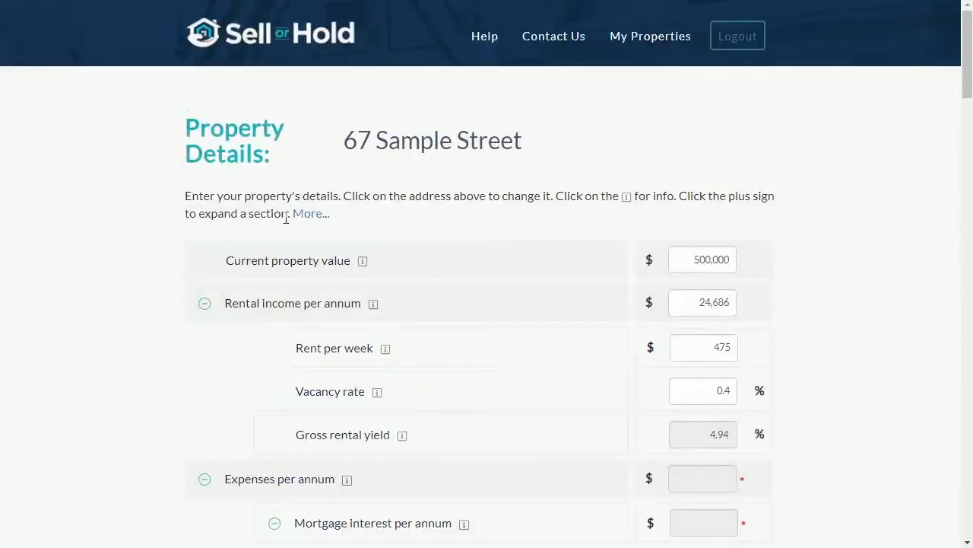